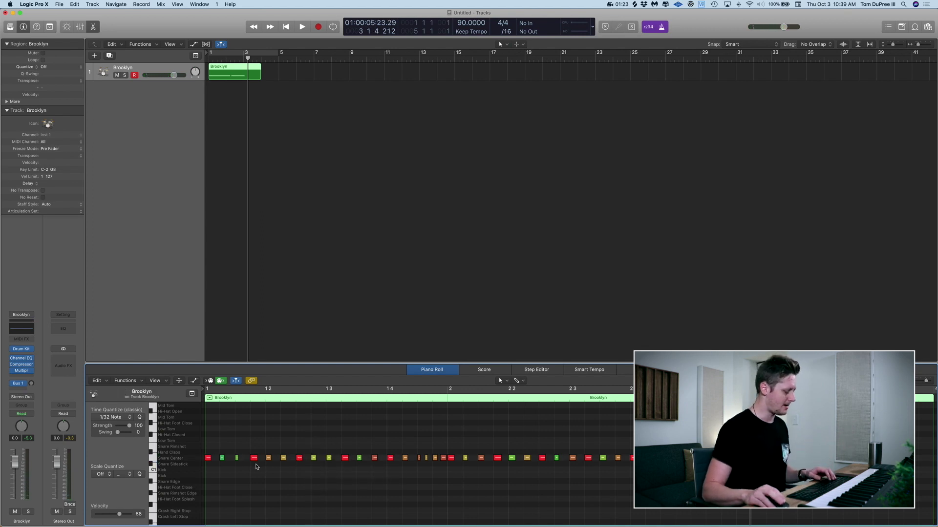
- Show the Note Velocity lane and raise early note velocities, starting with the first note at 70
key("a")
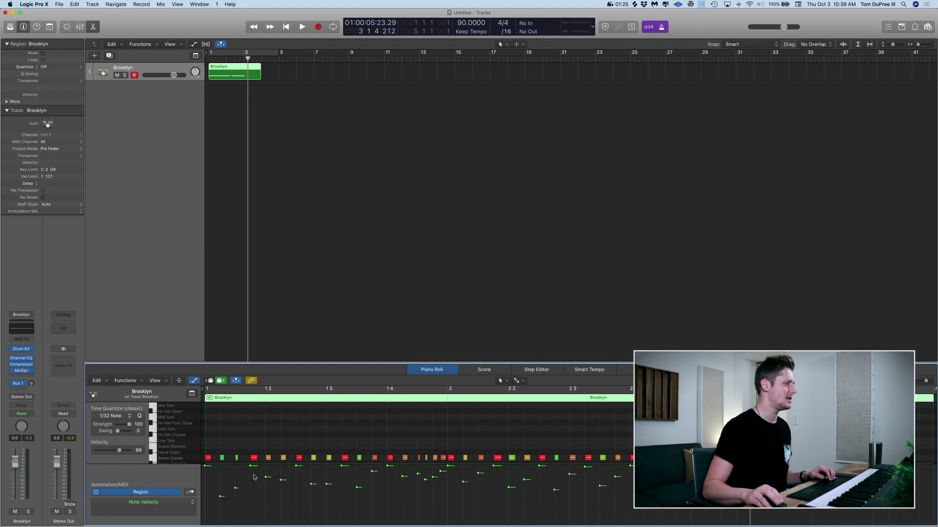
left_click_drag(221, 498, 235, 482)
left_click_drag(314, 486, 402, 484)
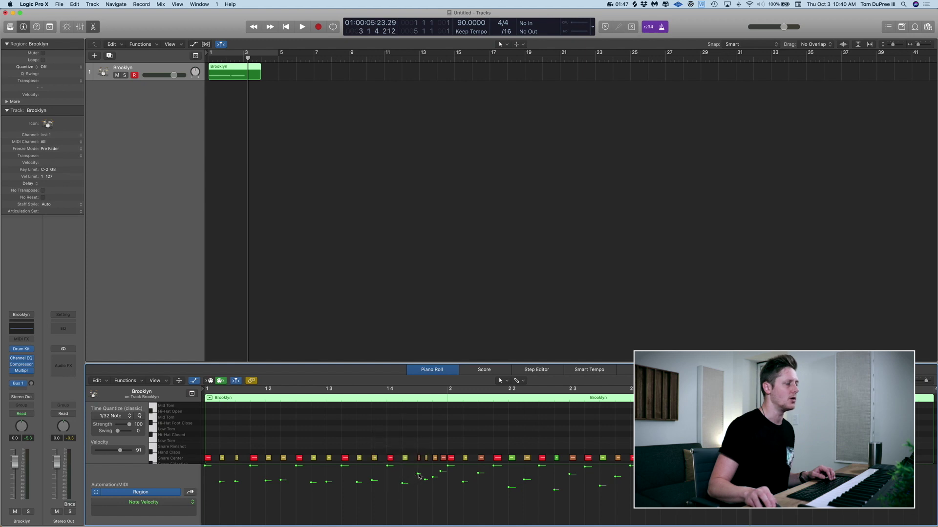
left_click_drag(418, 473, 417, 468)
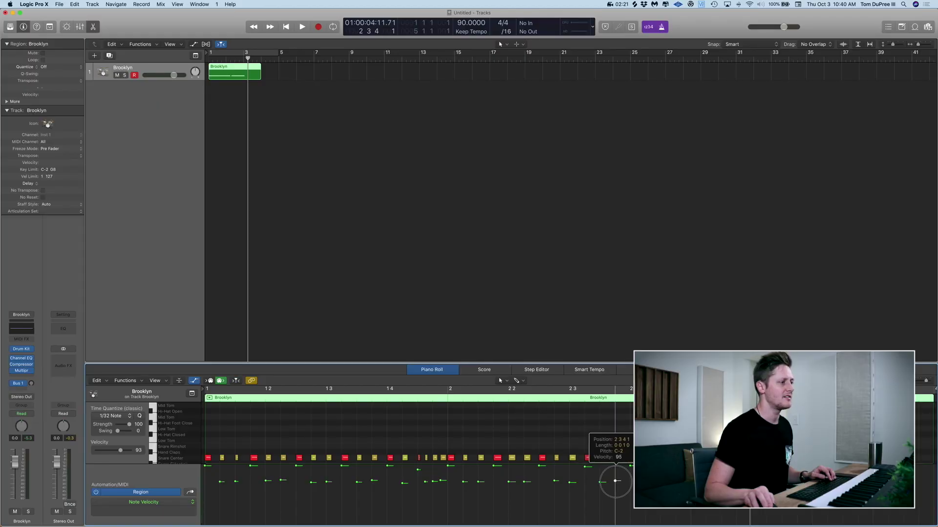
- Play back the Brooklyn region with the Piano Roll closed
left_click(615, 481)
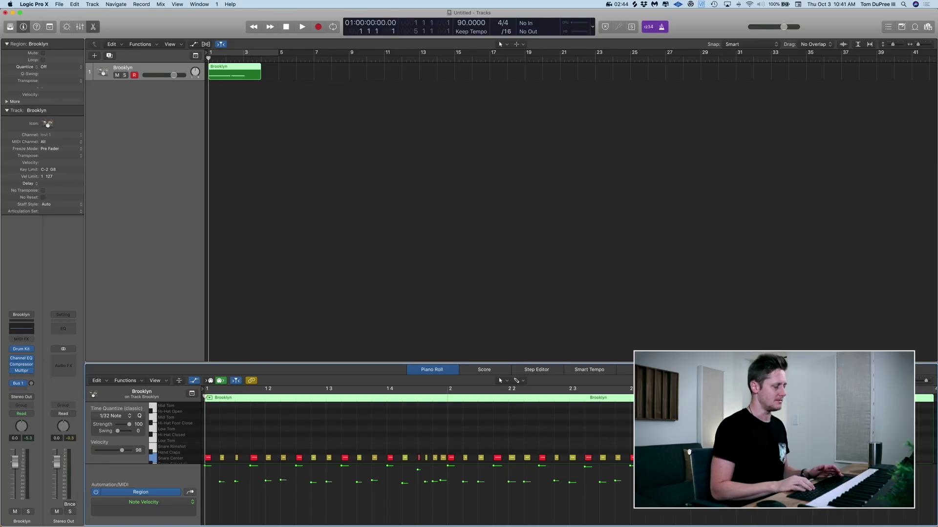
key("space")
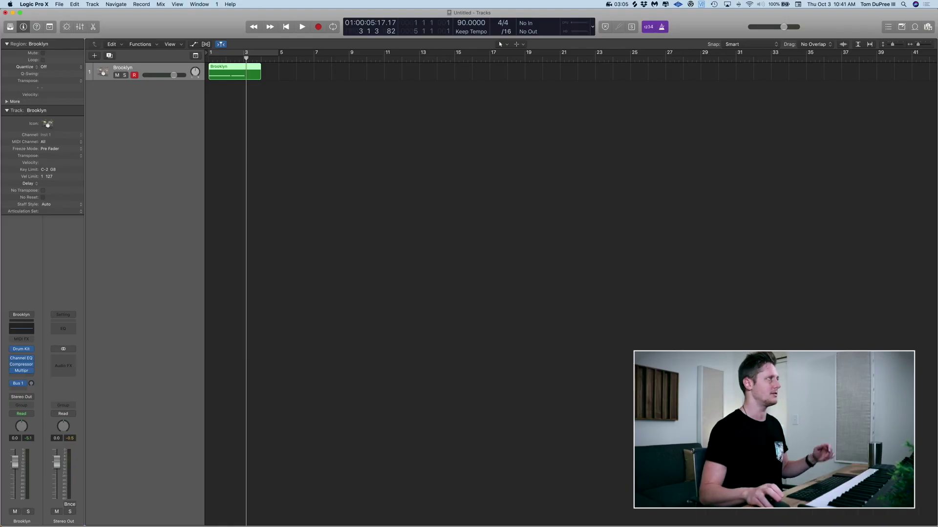
- Delete the old Brooklyn region and return the playhead to the start
left_click(310, 113)
left_click_drag(302, 129, 205, 64)
key("Delete")
key("Return")
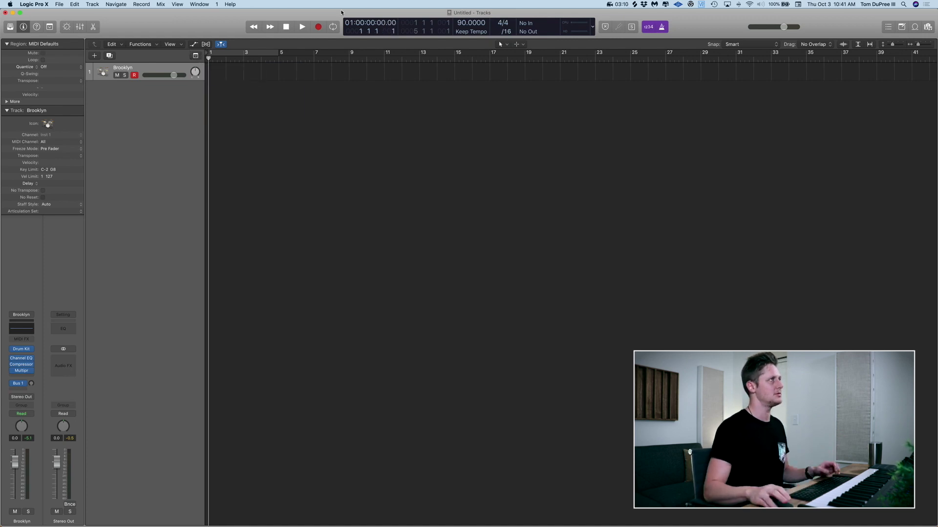
- Set the project tempo to 120 BPM and start recording a new drum take
double_click(464, 23)
type("120")
key("Return")
key("space")
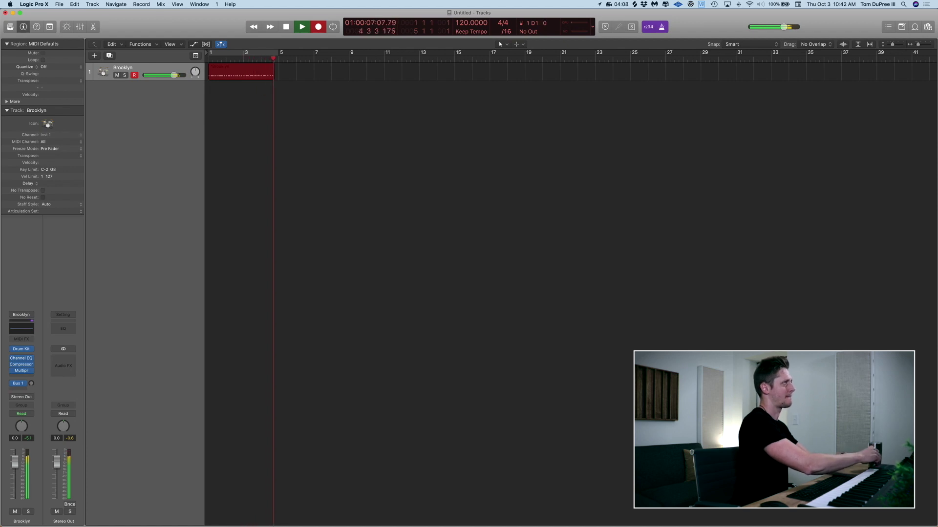
- Stop recording, hide the velocity lane, and quantize the Snare Center notes to 1/16 Note
key("space")
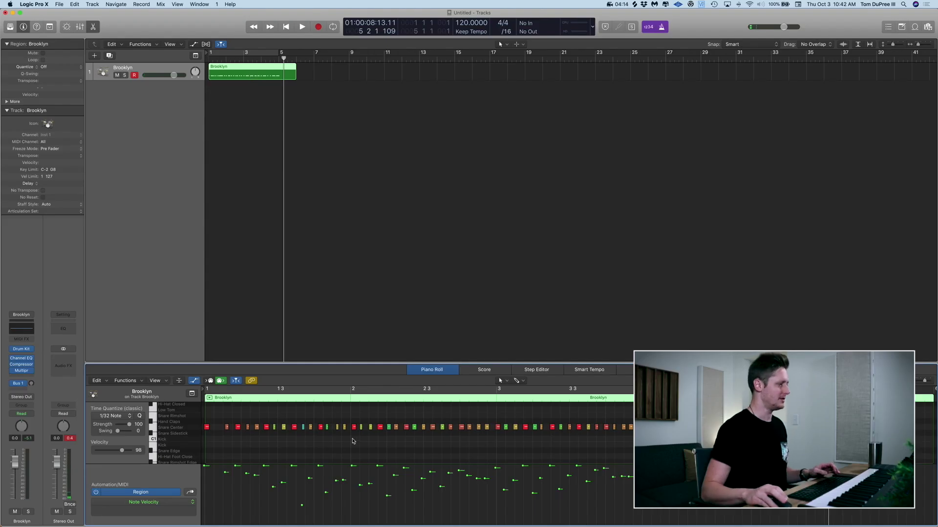
key("a")
scroll(295, 470, "up", 3)
left_click(295, 470)
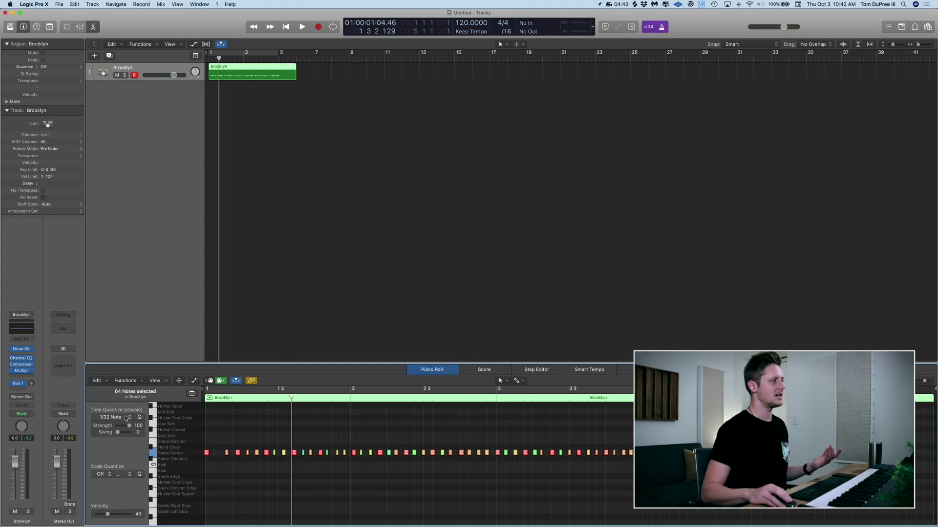
left_click(127, 419)
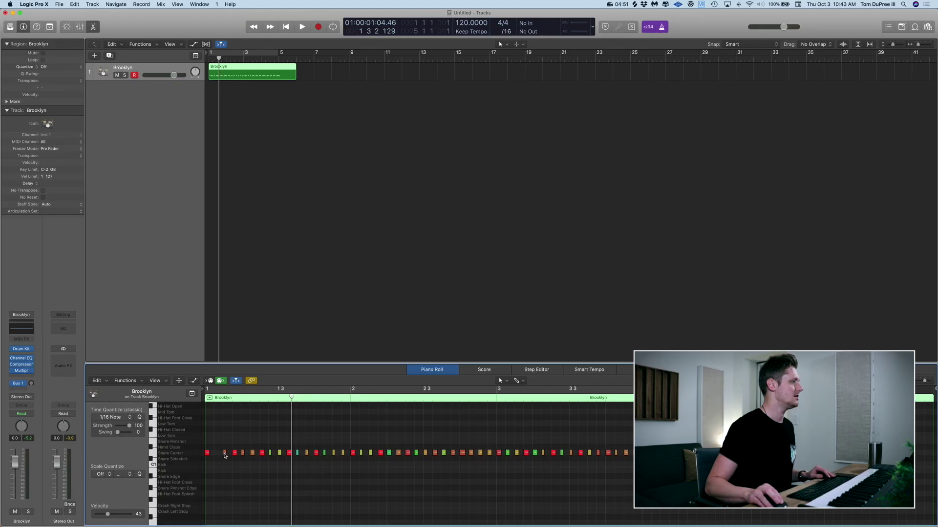
left_click(216, 454)
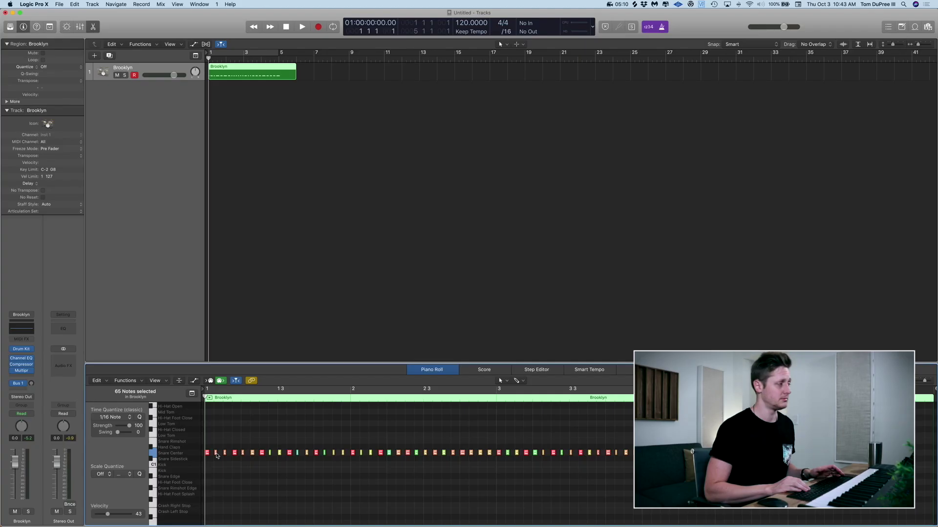
key("space")
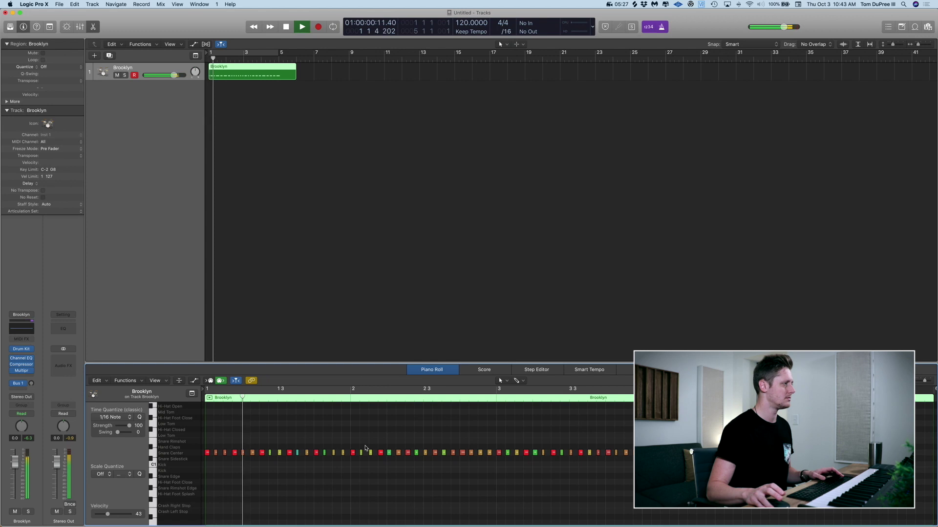
- Stop playback, copy the two selected snare notes slightly later, and set quantize to 1/32 Note
key("space")
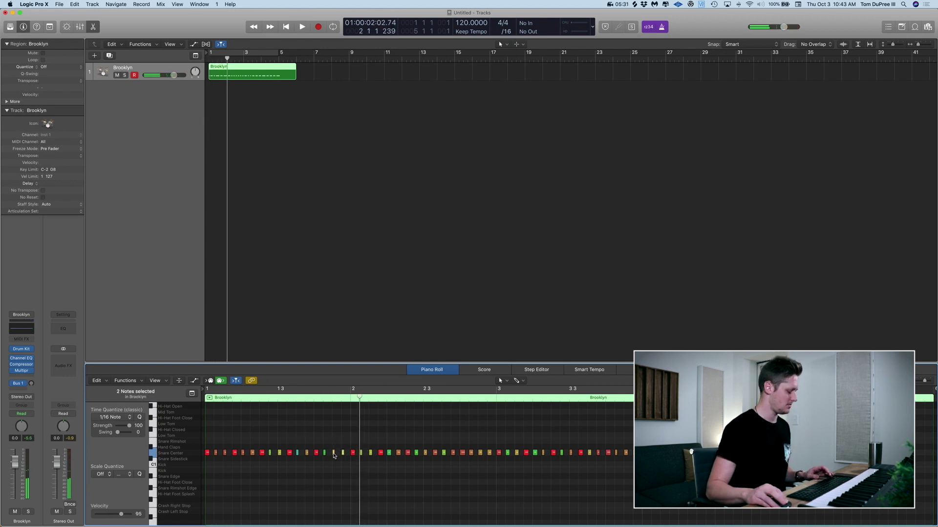
left_click_drag(334, 456, 339, 456)
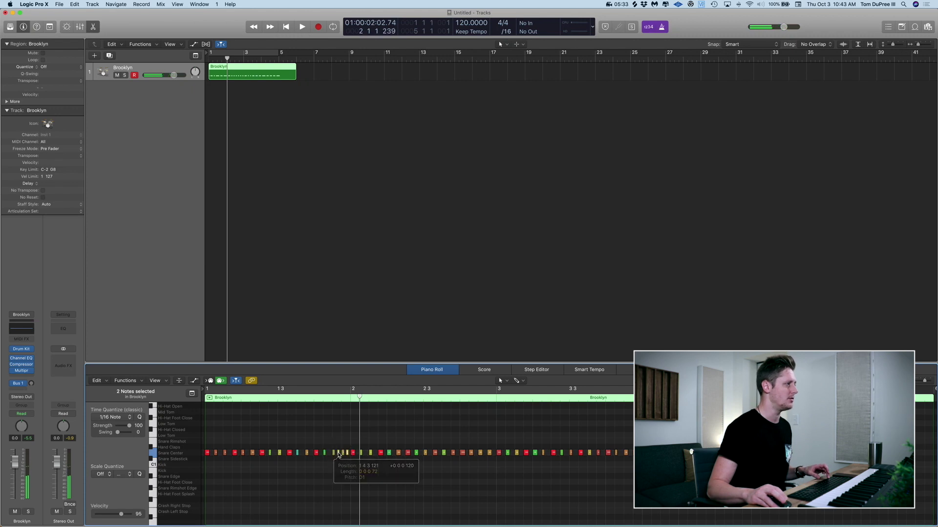
left_click(130, 417)
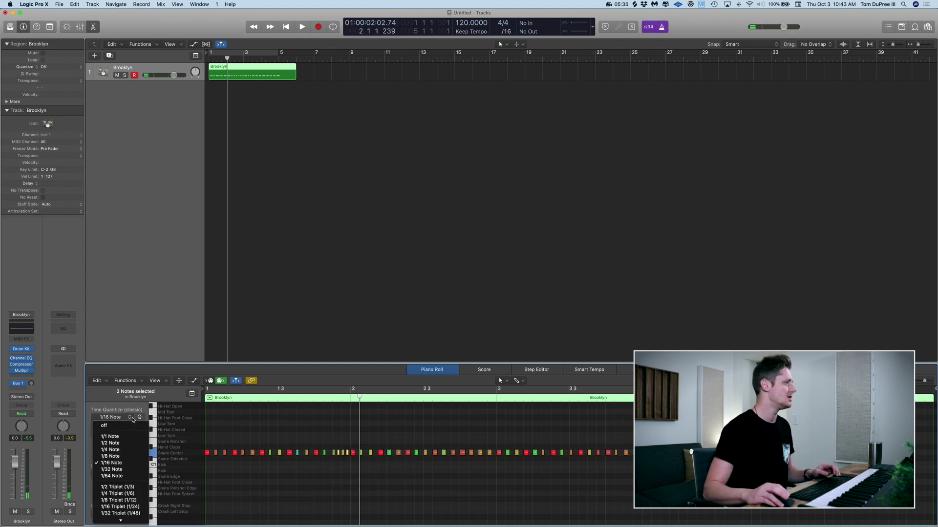
left_click(112, 469)
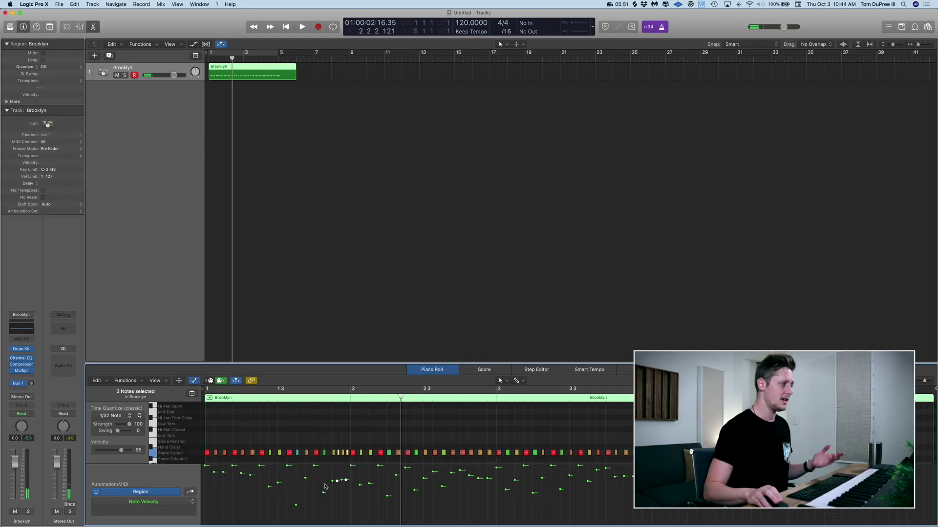
- Check the velocities of the snare notes at 1 1 2 1, 1 1 3 1, and 1 2 1 1
left_click(215, 475)
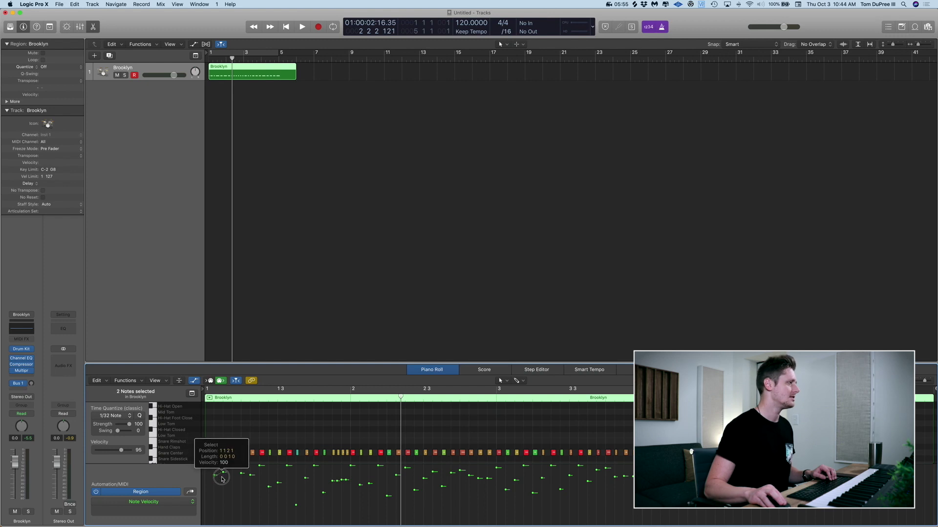
left_click(224, 475)
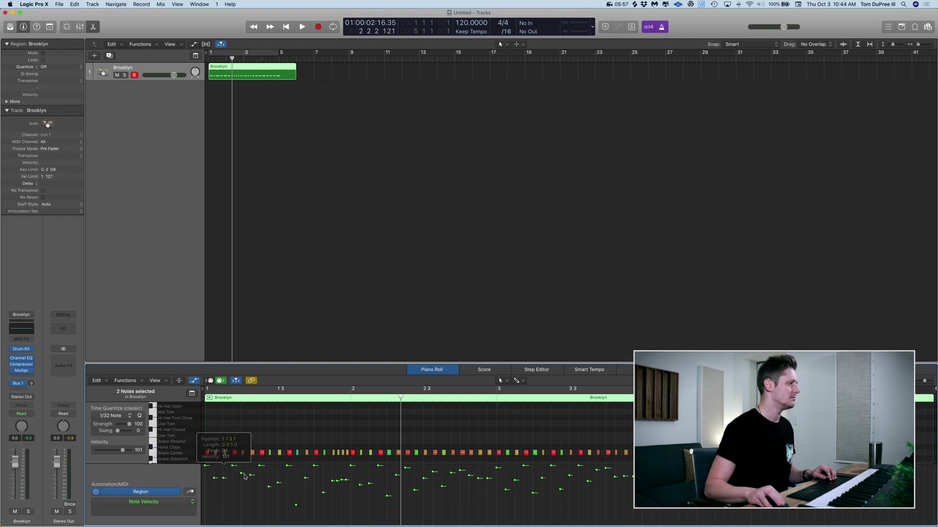
left_click(241, 474)
mouse_move(249, 481)
left_click(242, 481)
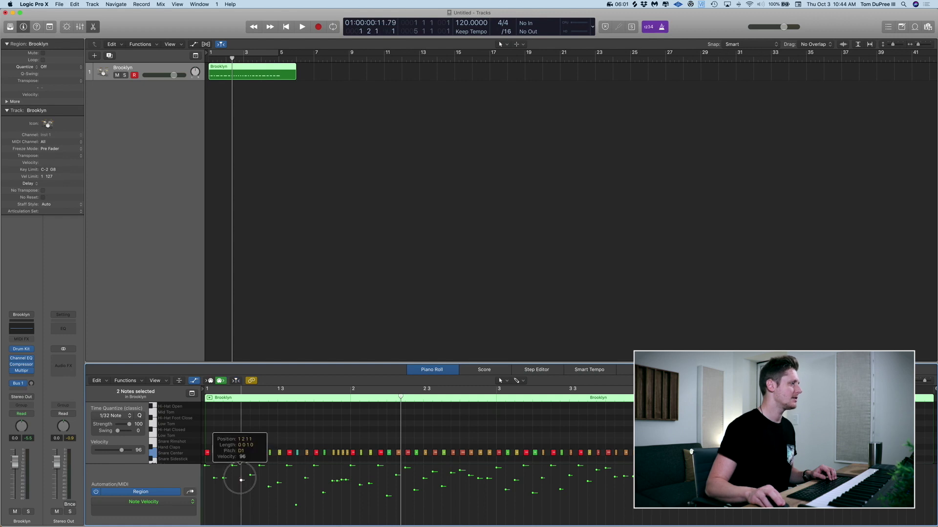
left_click(252, 477)
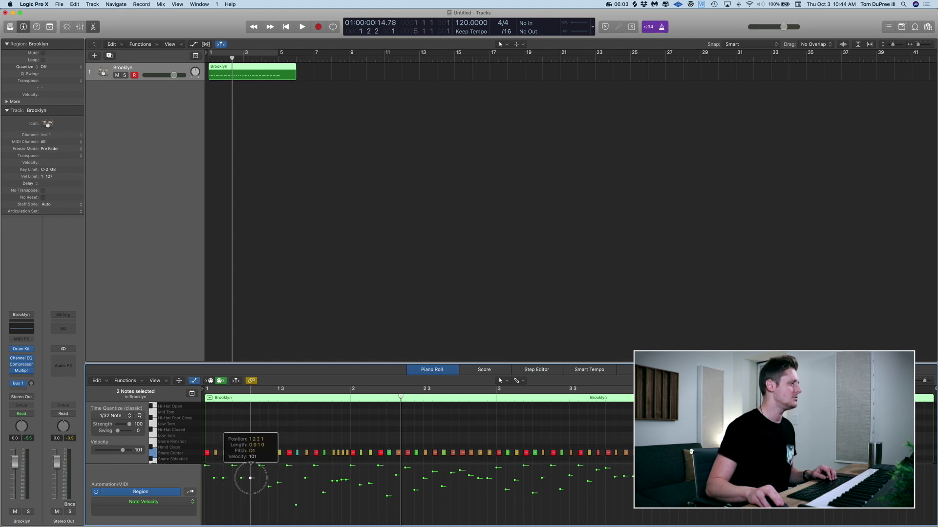
- Raise the velocity of the note at 1 2 4 1 and another note to 113
left_click_drag(268, 488, 323, 483)
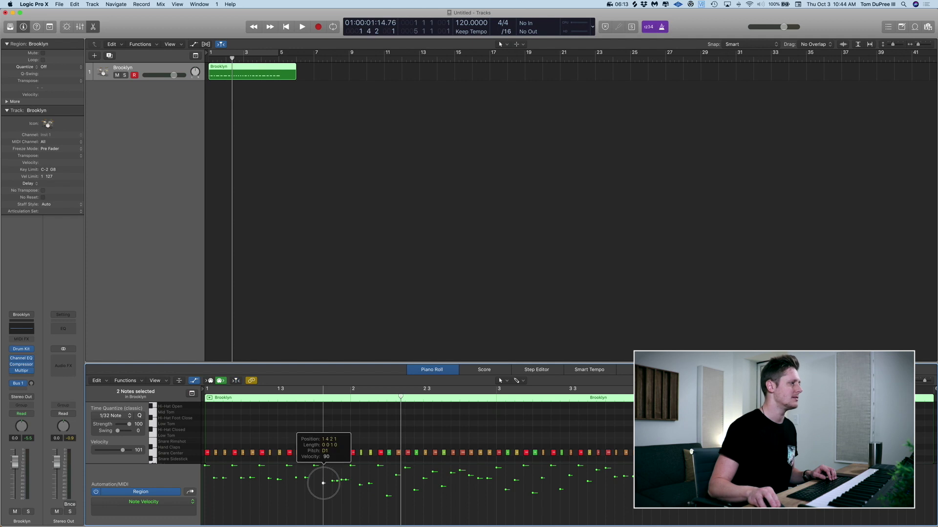
left_click_drag(333, 481, 333, 468)
left_click(341, 479)
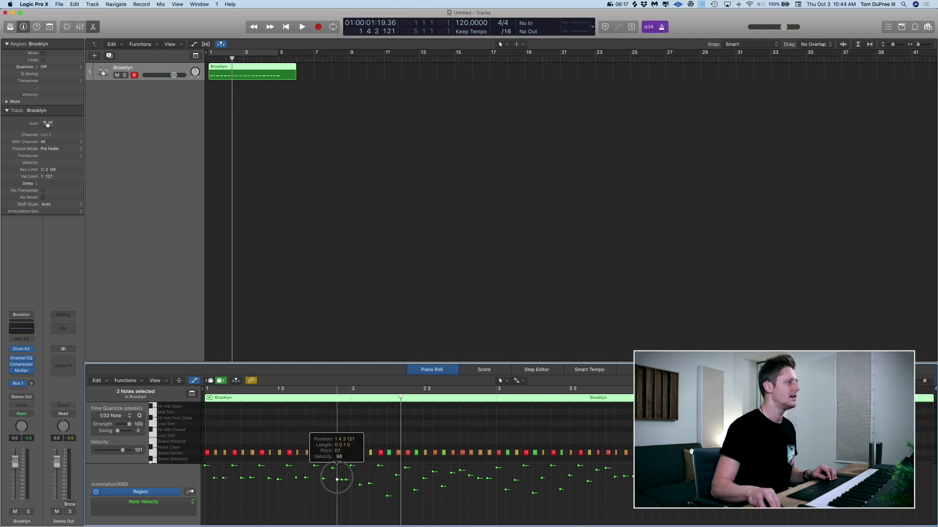
left_click(341, 478)
left_click(341, 478)
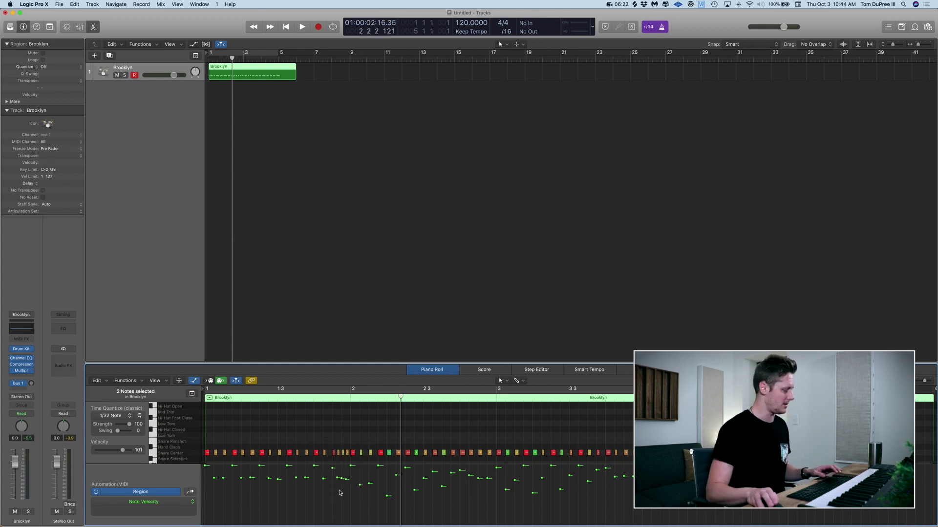
- Hide the velocity lane and play back the edited pattern from the start
key("a")
key("Return")
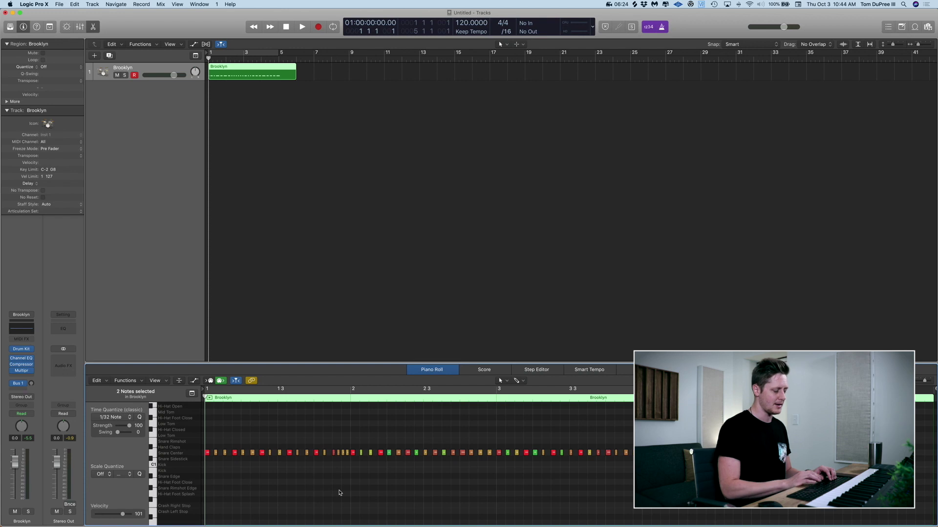
key("space")
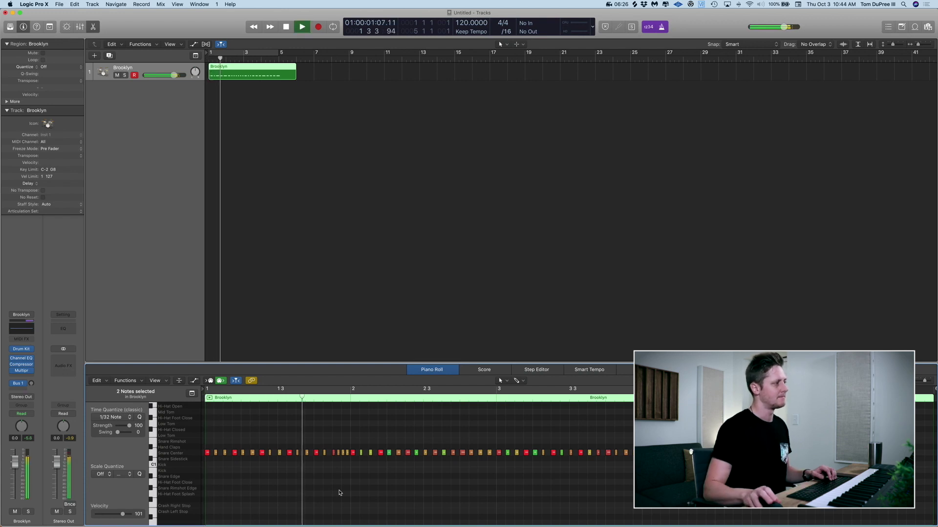
key("space")
- Delete the Snare Center notes after bar 2 and play back the shortened pattern
left_click_drag(360, 438, 639, 466)
key("Delete")
key("Return")
key("space")
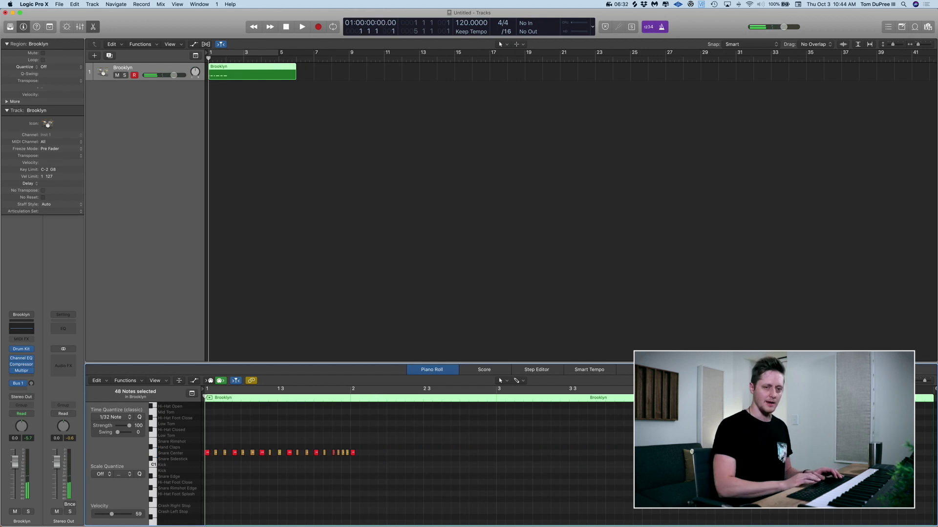